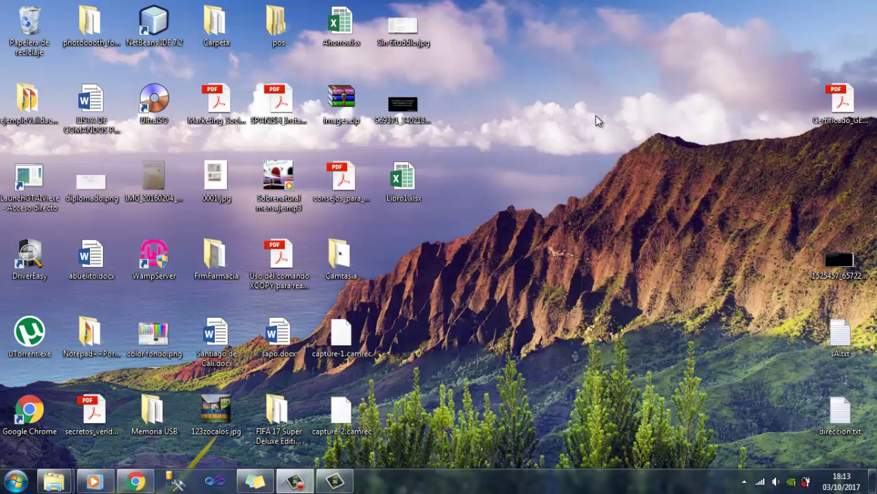
- Open the Libro1.xlsx workbook from the desktop in Excel
double_click(420, 189)
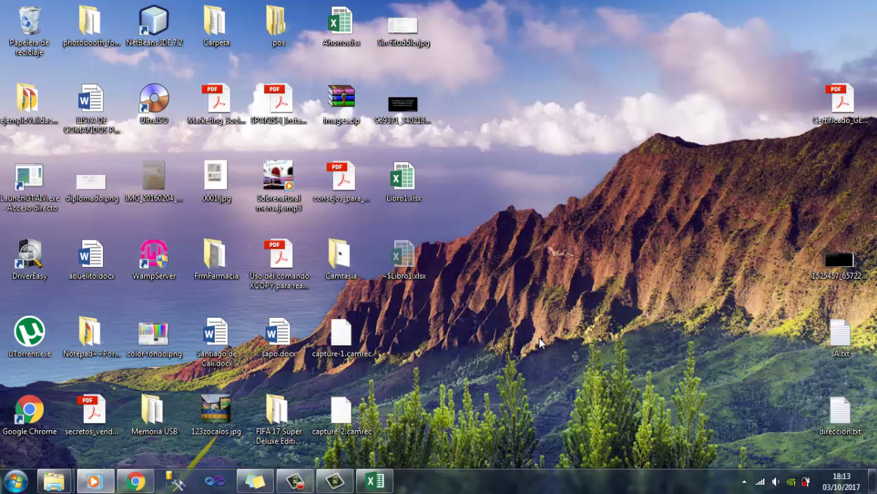
- Restore the Libro1 window and select Marca column cells A1, A2, A4 and A5:A6
click(374, 484)
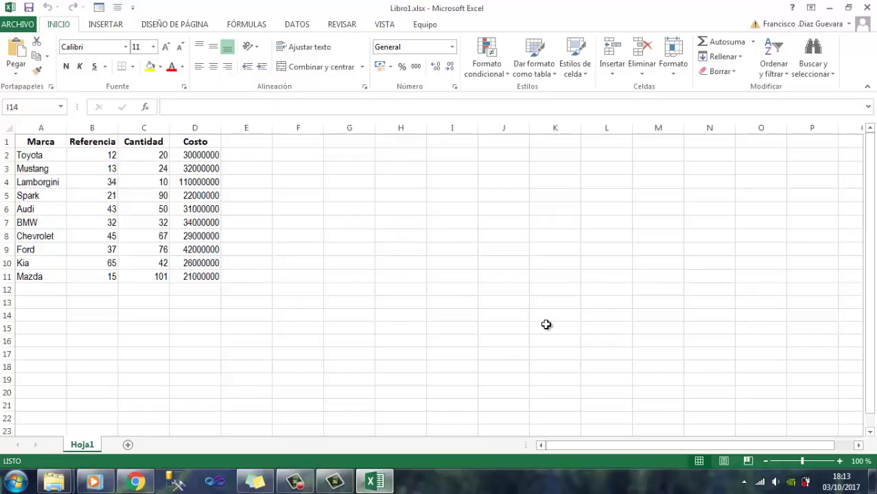
click(519, 291)
click(259, 325)
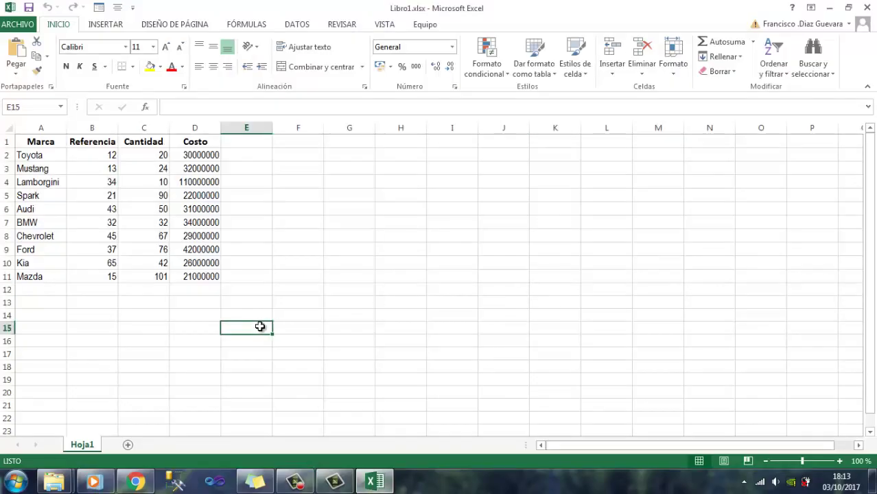
click(29, 141)
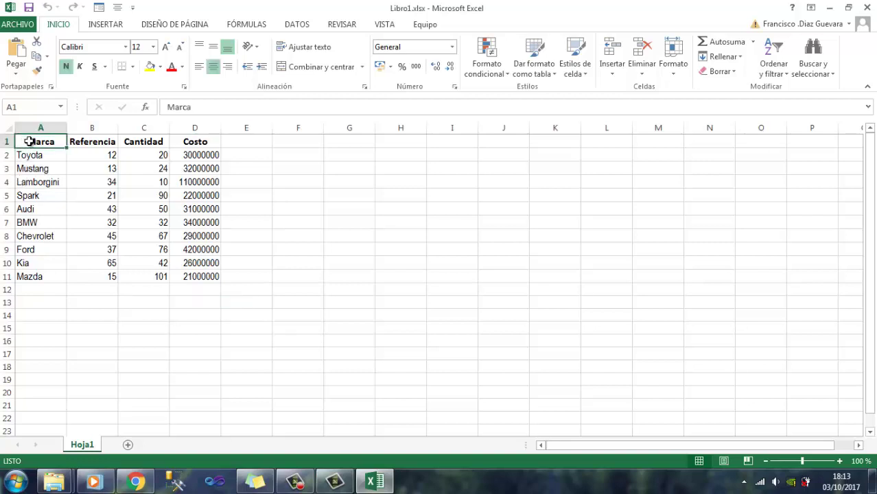
click(21, 155)
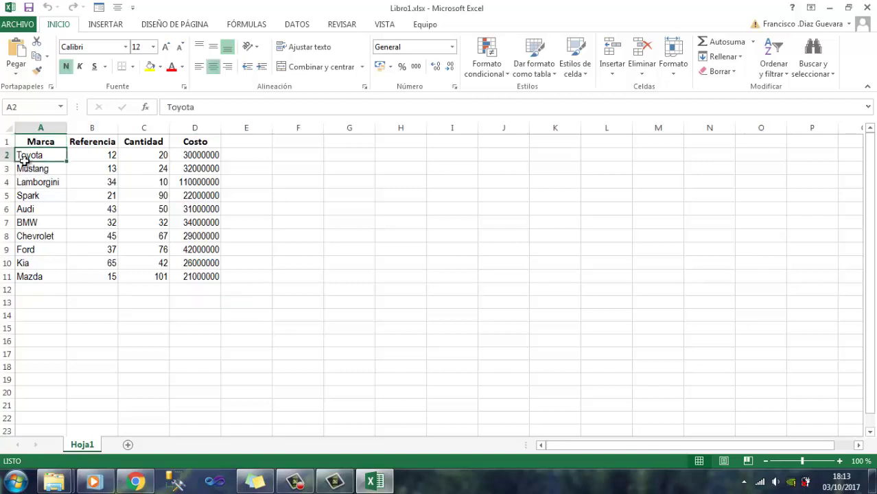
click(21, 182)
drag(26, 196, 26, 209)
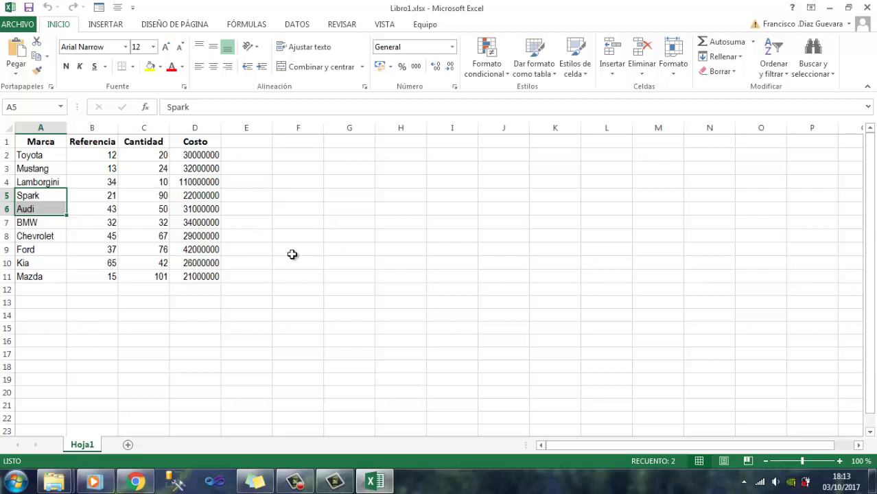
- Insert a pivot table from the car data Hoja1!A1:D11 onto a new worksheet
click(106, 28)
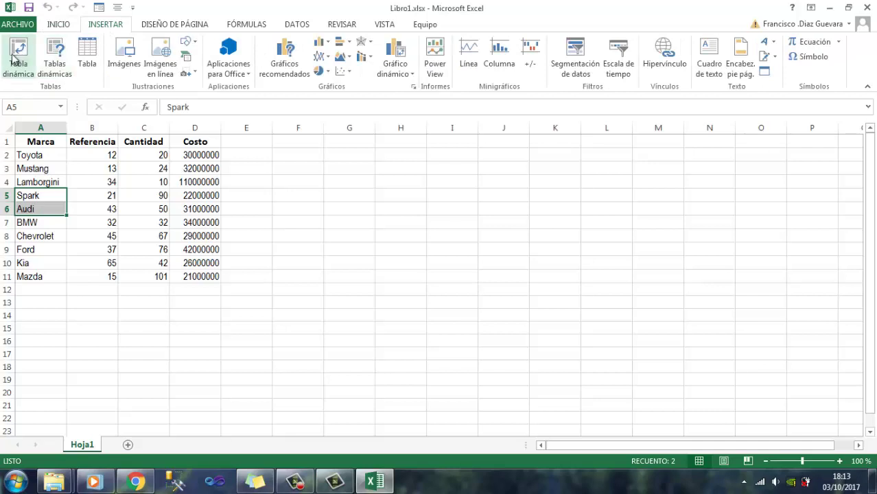
click(28, 277)
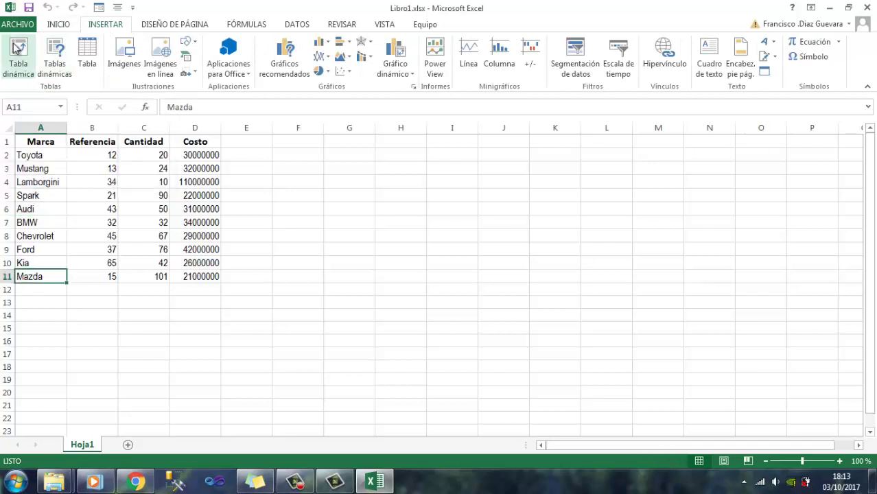
click(16, 48)
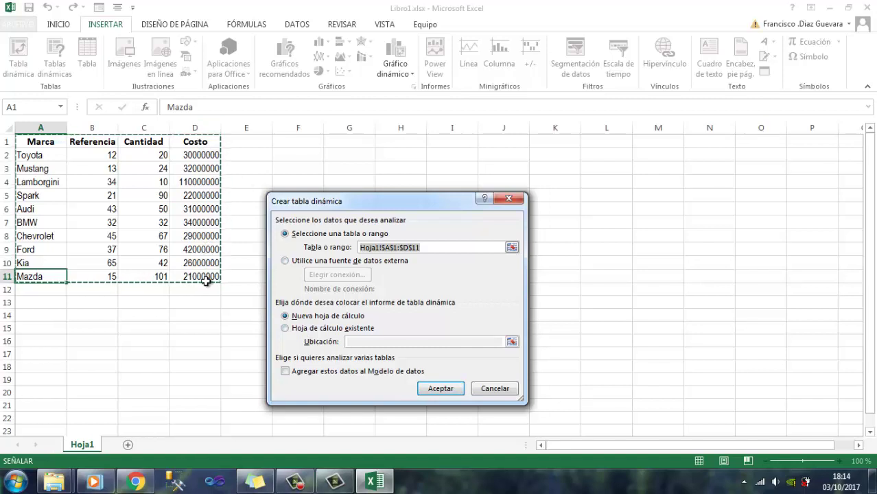
click(440, 389)
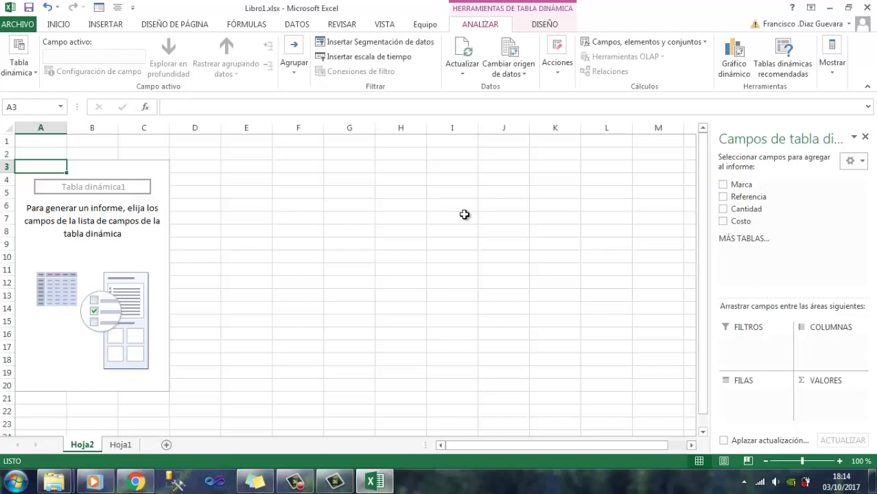
- Add Marca as rows and Cantidad and Costo as summed values
click(722, 186)
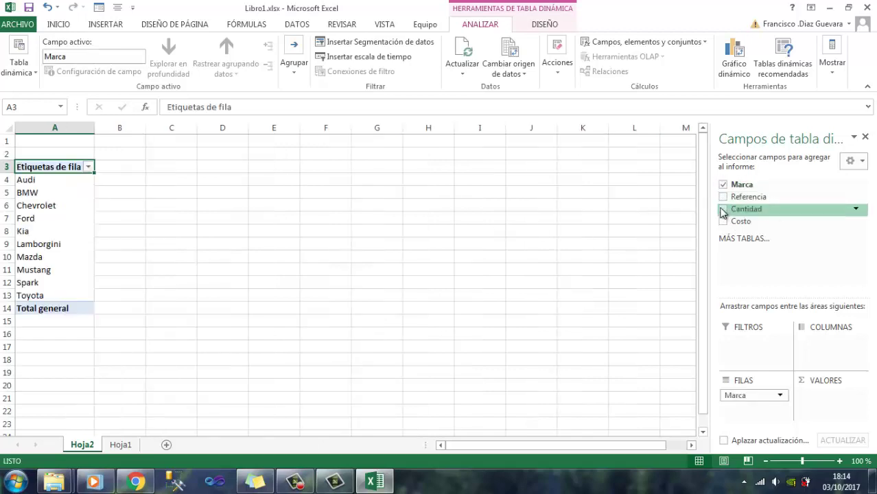
click(723, 210)
click(723, 221)
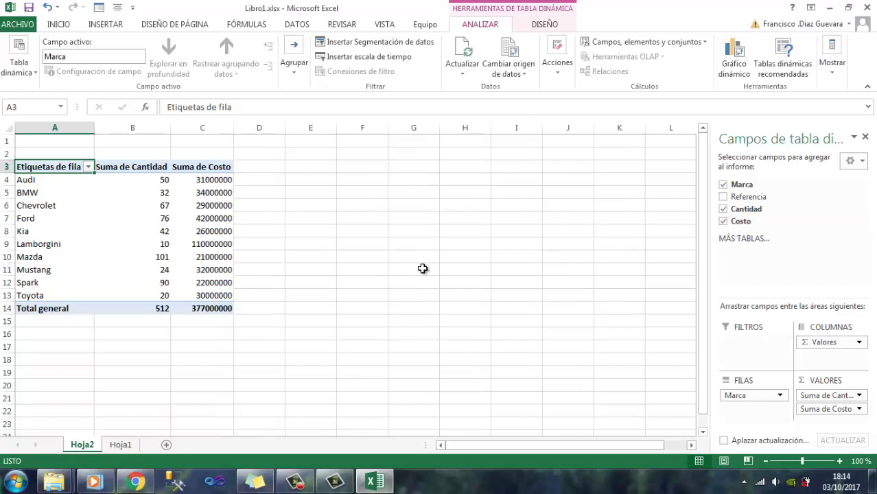
- Inspect the Etiquetas de fila sort and filter list, then close it unchanged
click(87, 167)
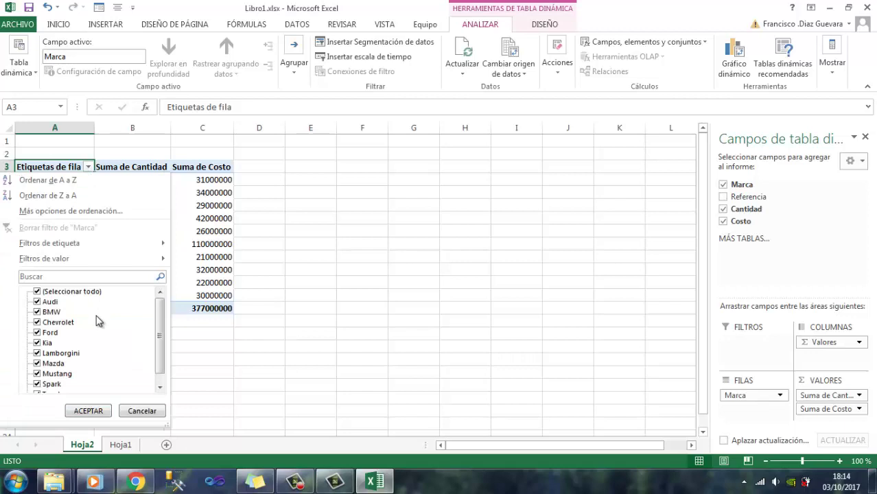
drag(162, 330, 162, 368)
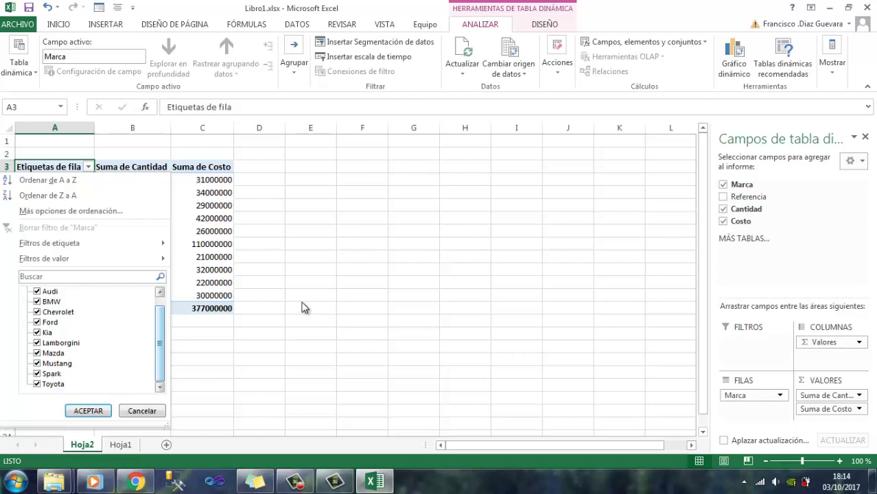
key(Escape)
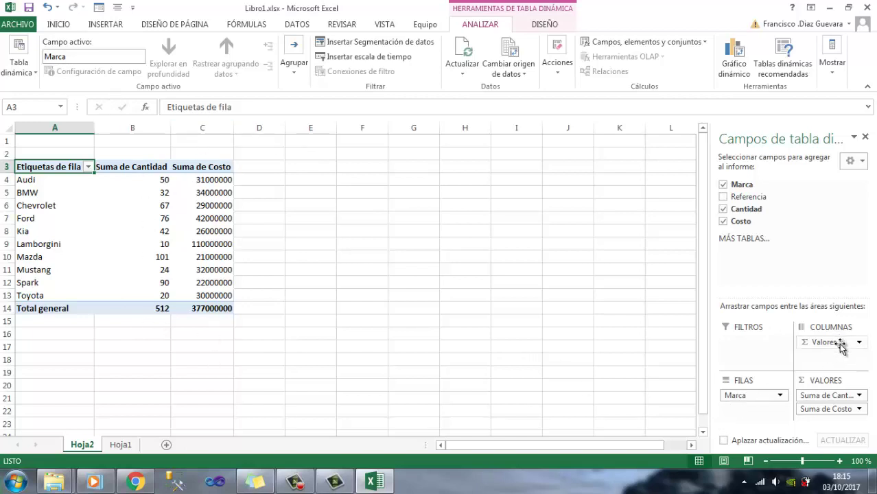
- Move Σ Valores from COLUMNAS to FILAS so Cantidad and Costo stack under each brand
drag(841, 345, 747, 414)
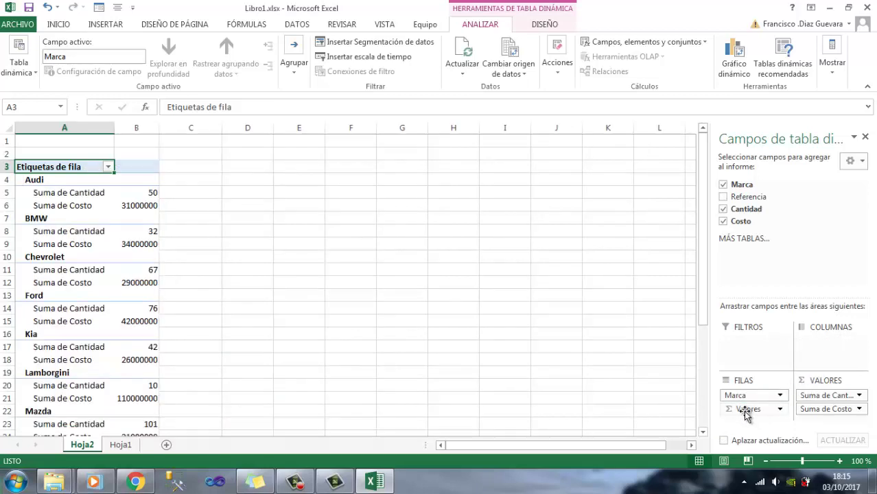
scroll(352, 231, down, 1)
scroll(352, 231, up, 3)
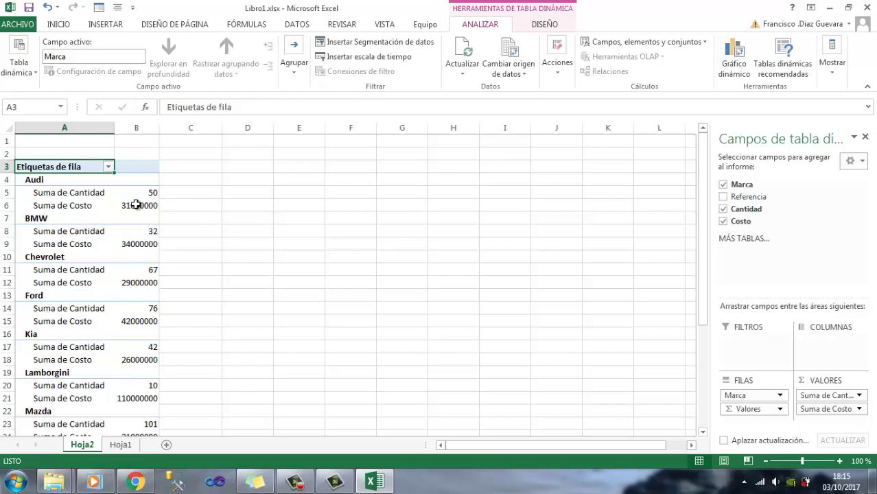
scroll(95, 201, down, 1)
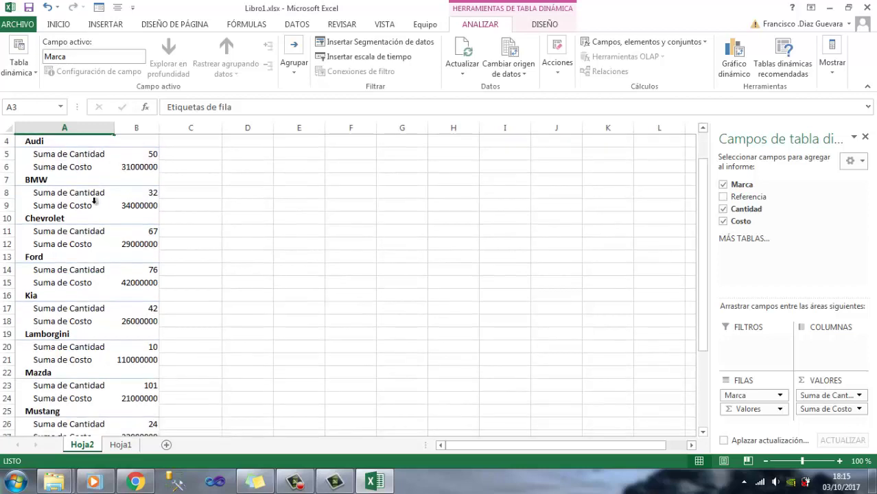
scroll(69, 185, down, 1)
scroll(92, 171, up, 2)
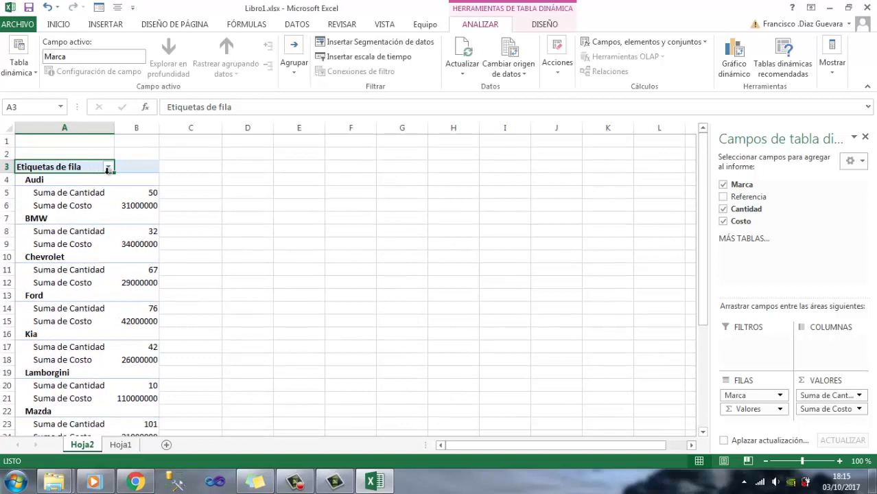
click(107, 169)
click(108, 168)
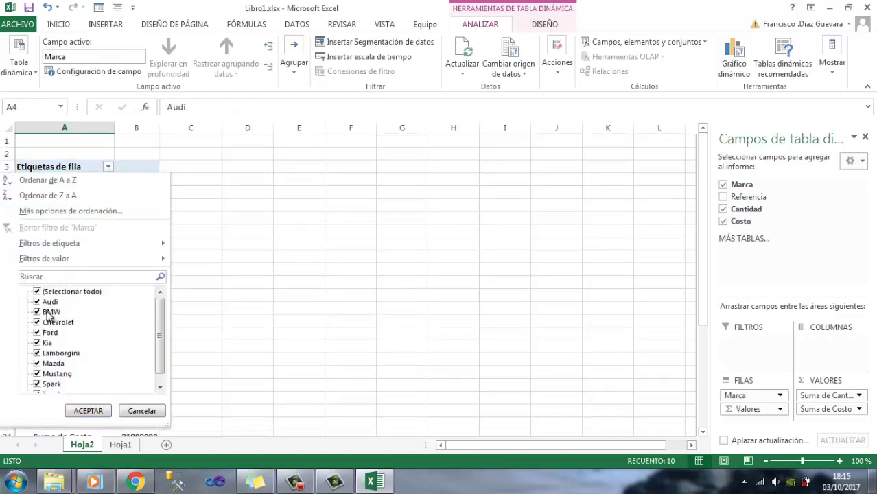
drag(164, 343, 165, 378)
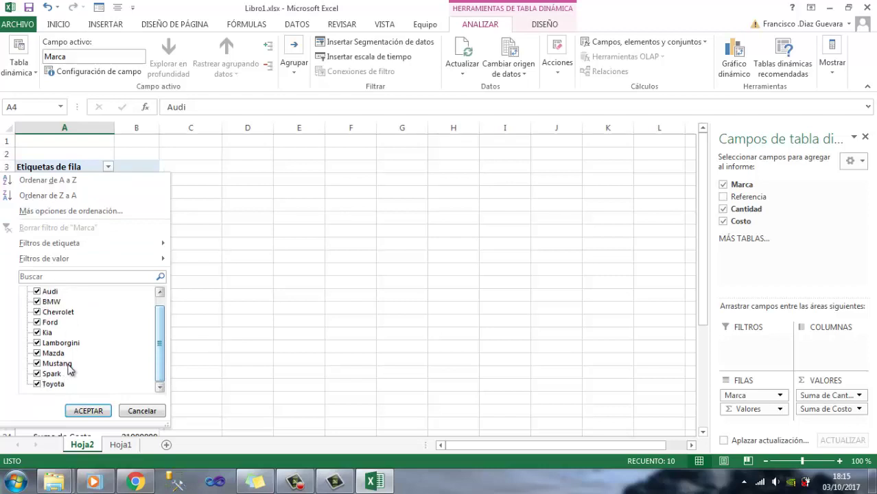
click(141, 410)
scroll(250, 234, down, 2)
scroll(253, 234, down, 1)
scroll(253, 234, down, 1)
scroll(202, 245, down, 2)
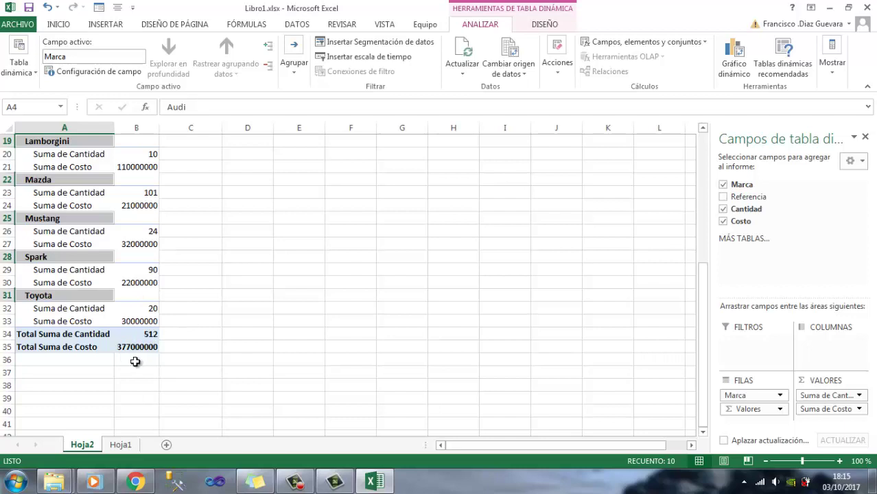
scroll(208, 314, up, 6)
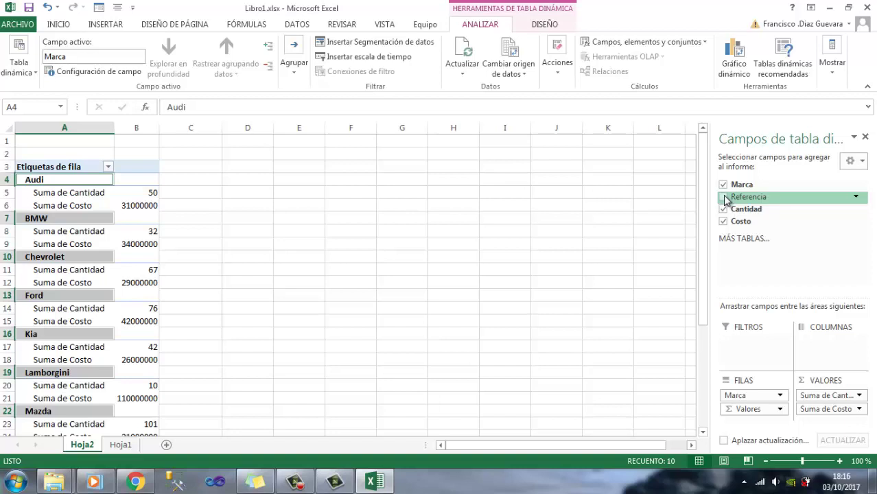
- Add Referencia as a report filter and filter it to value 34 only
click(724, 197)
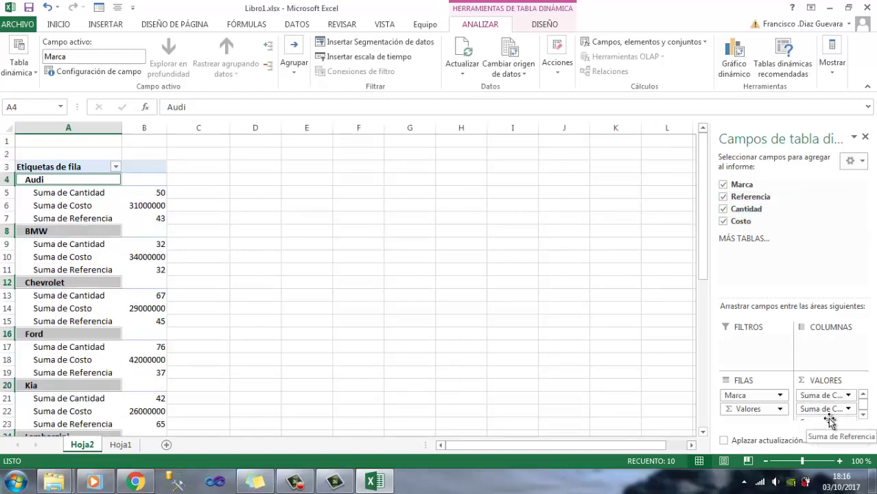
drag(830, 420, 760, 350)
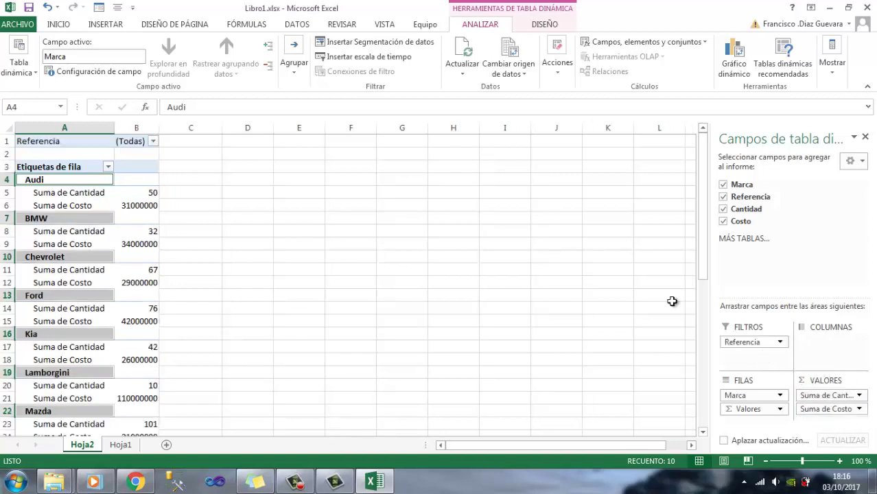
click(153, 141)
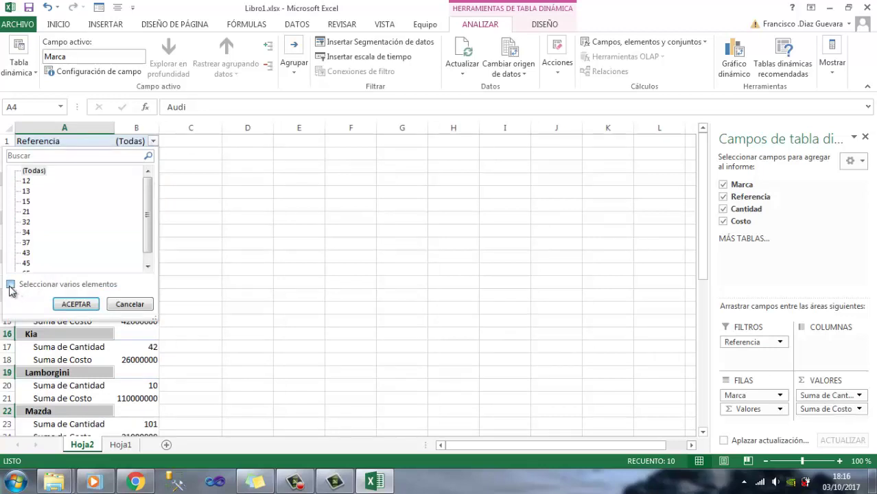
click(11, 285)
click(25, 172)
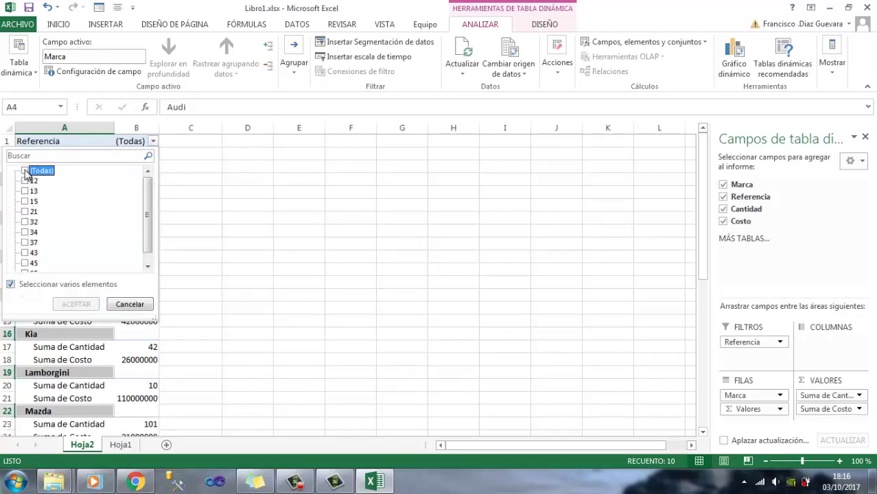
scroll(74, 230, down, 1)
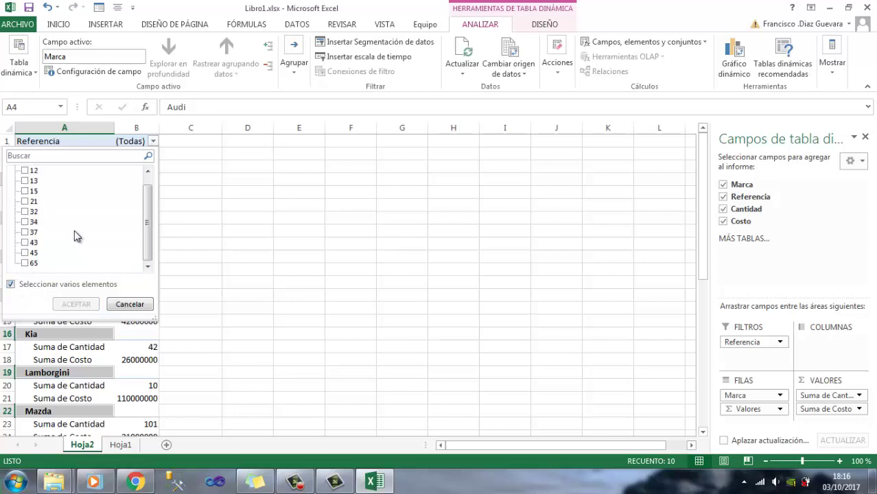
click(25, 222)
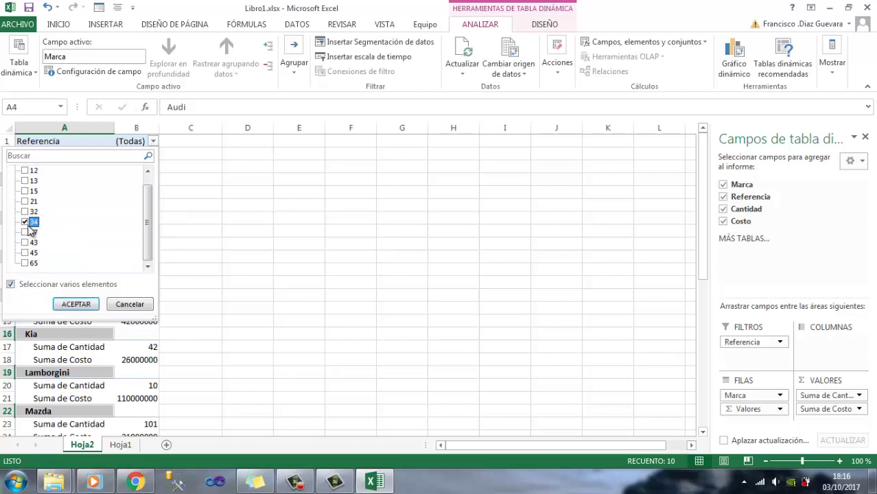
click(76, 304)
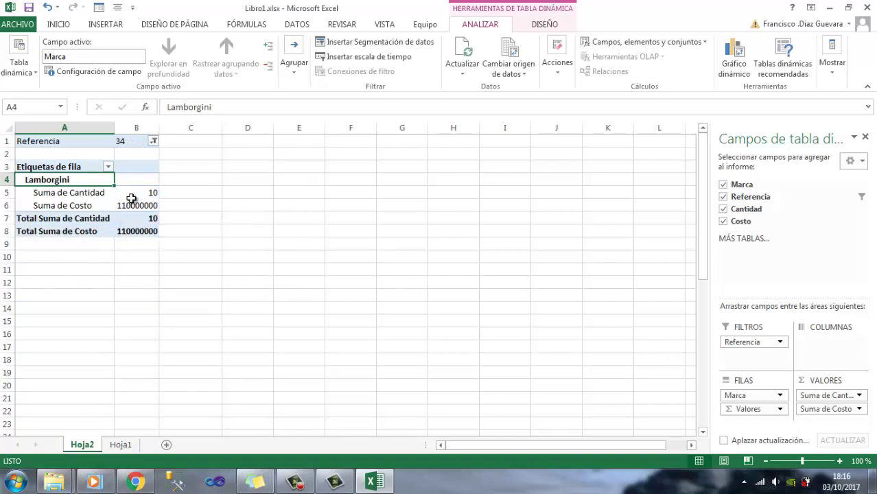
- Remove Referencia from the pivot table and show Cantidad and Costo as side-by-side columns
mouse_move(131, 199)
click(724, 197)
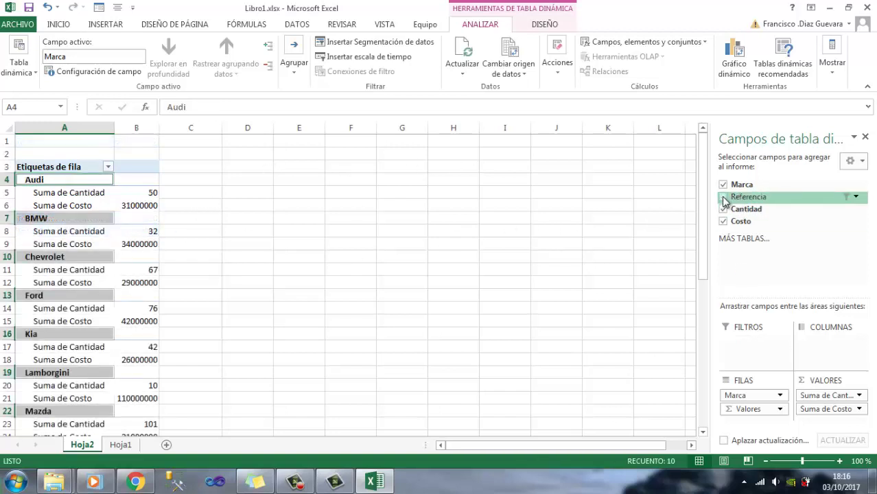
scroll(358, 377, down, 2)
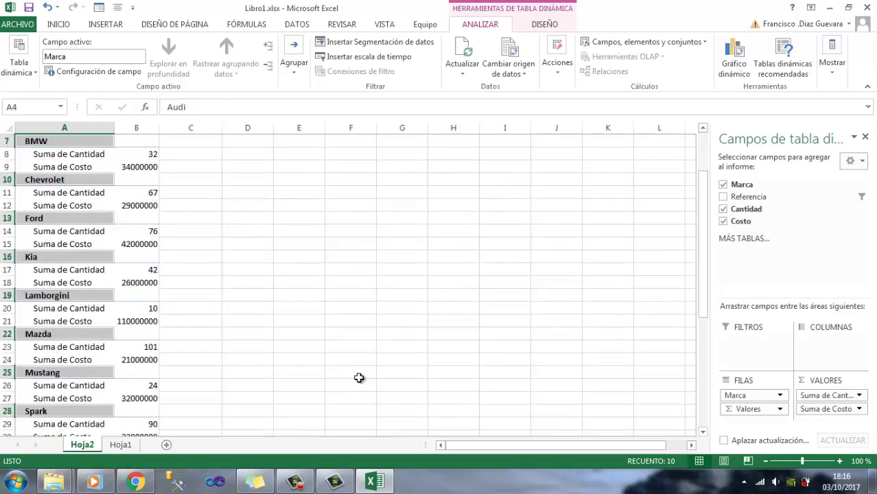
drag(747, 409, 823, 342)
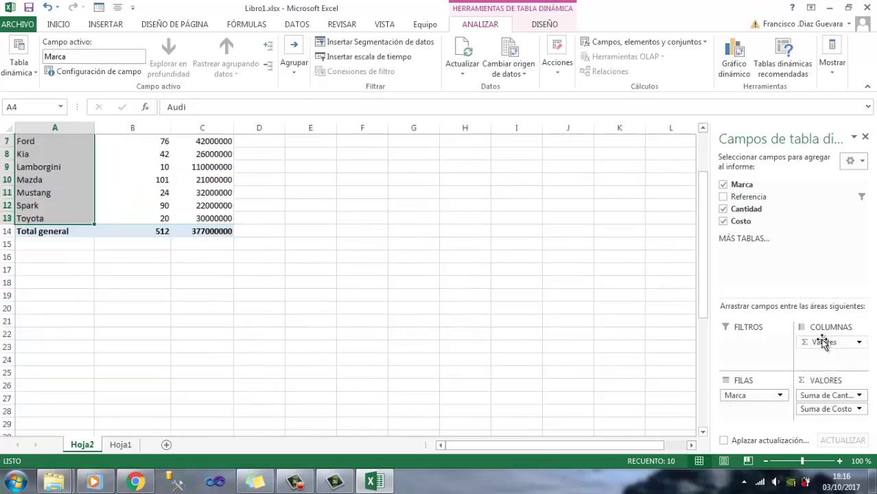
scroll(437, 328, up, 2)
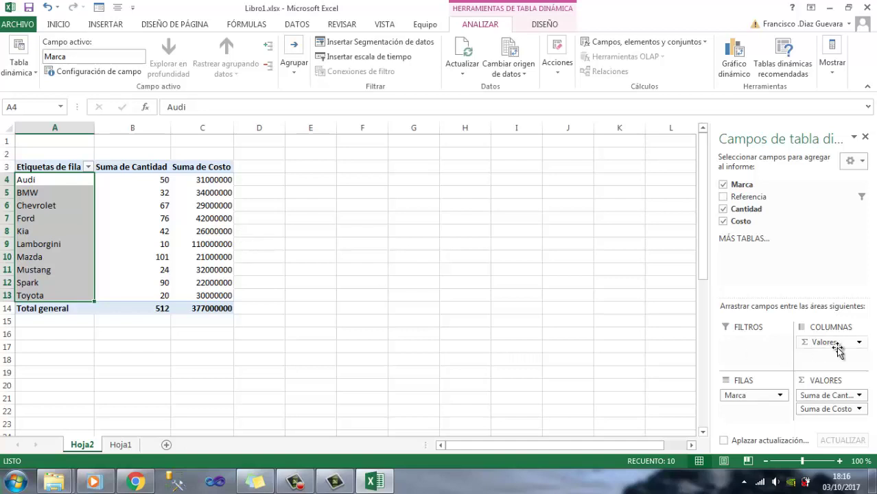
- Stack Cantidad and Costo back as rows under each brand and review all ten brands
drag(823, 341, 755, 410)
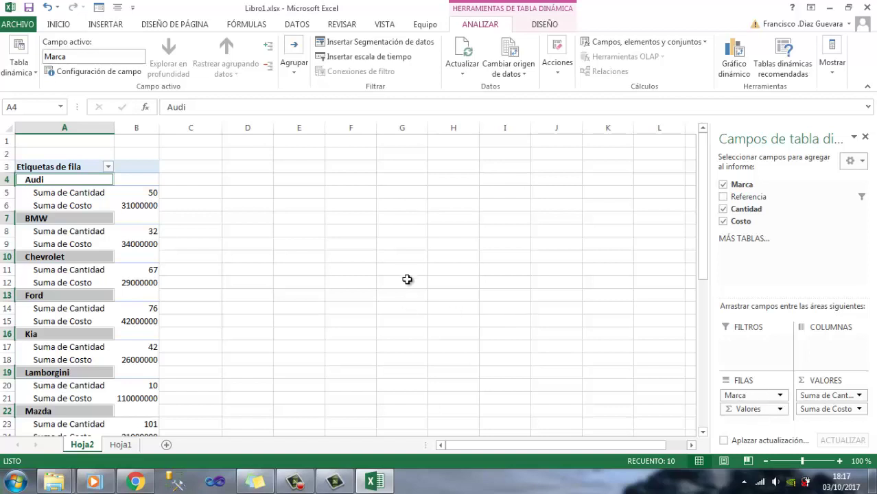
scroll(407, 278, down, 3)
scroll(406, 277, down, 2)
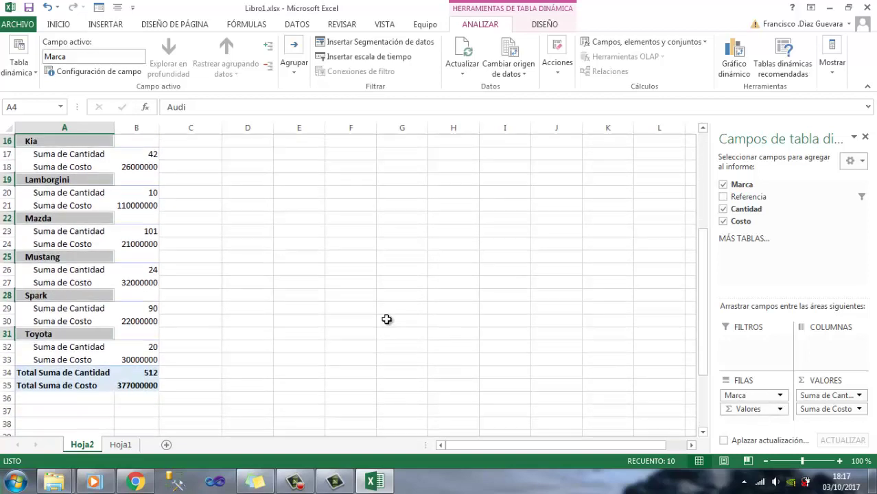
scroll(388, 335, up, 4)
scroll(387, 334, up, 1)
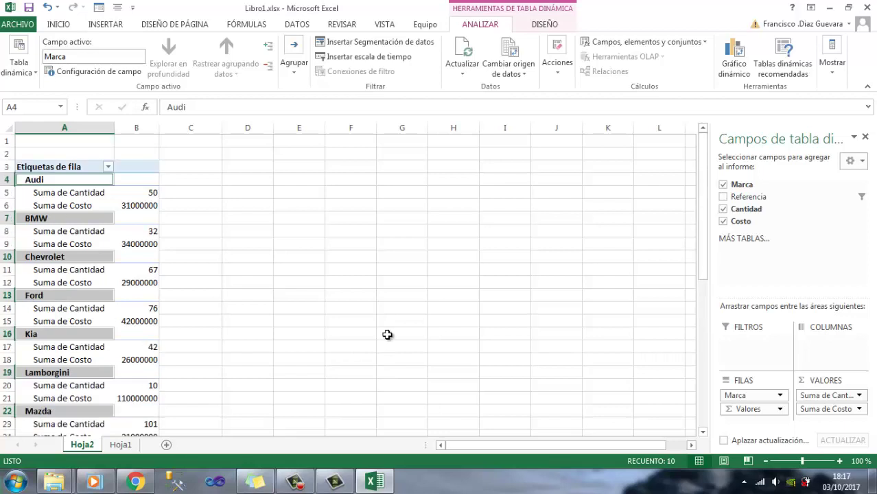